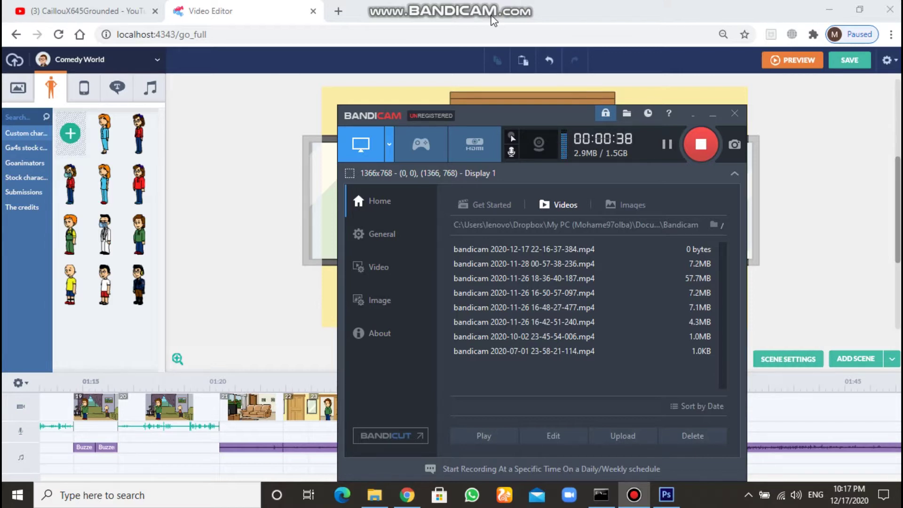
Close the Bandicam window and switch to the creator's YouTube channel tab.
{"action": "left_click", "coordinate": [735, 114]}
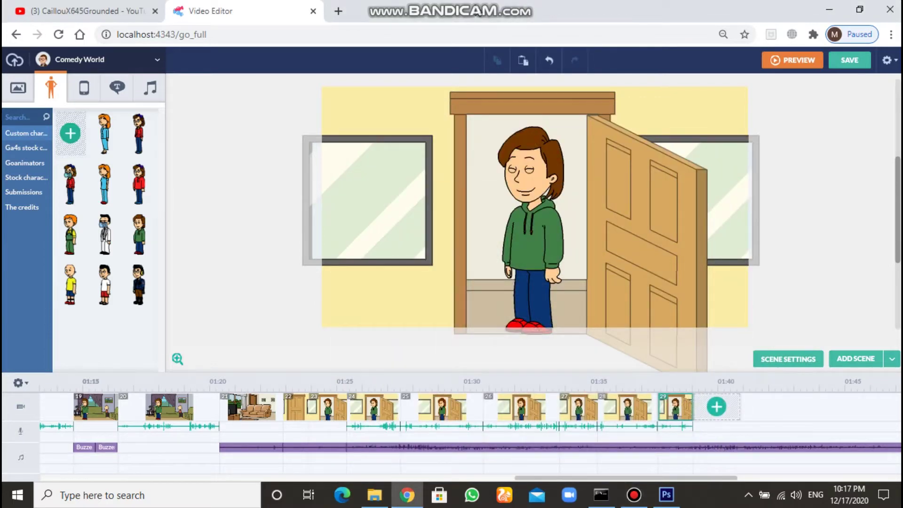
{"action": "left_click", "coordinate": [84, 9]}
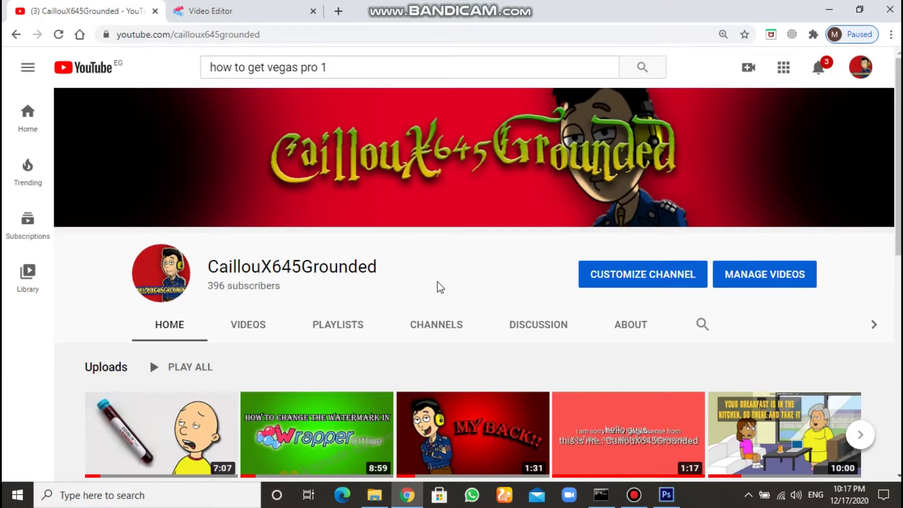
{"action": "scroll", "coordinate": [440, 287], "scroll_direction": "down", "scroll_amount": 1}
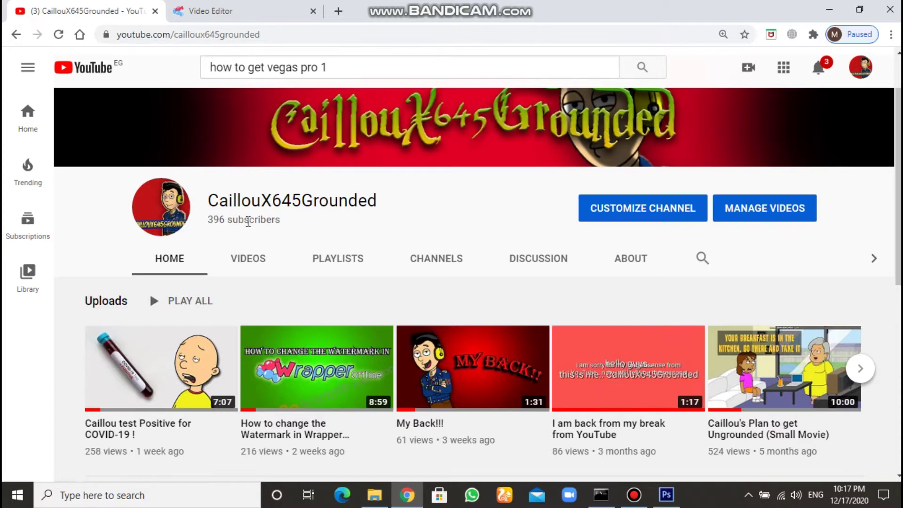
{"action": "left_click", "coordinate": [211, 362]}
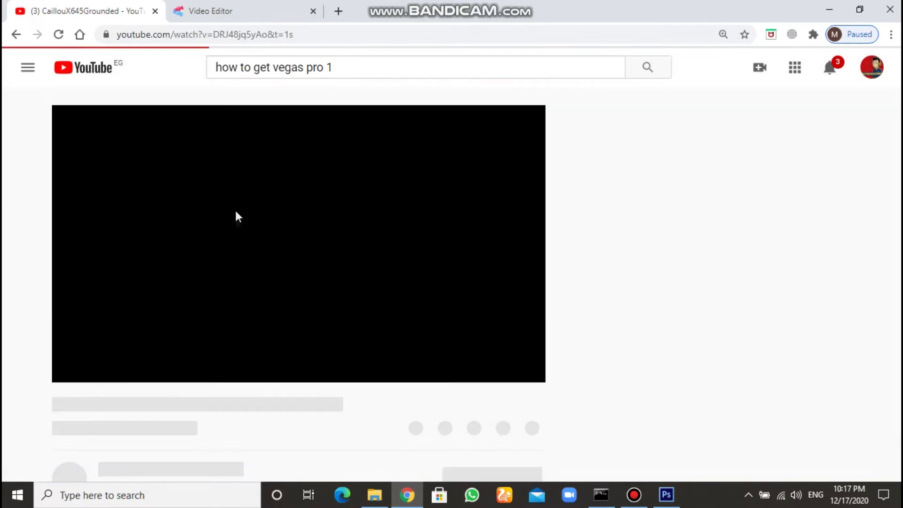
{"action": "left_click", "coordinate": [271, 230]}
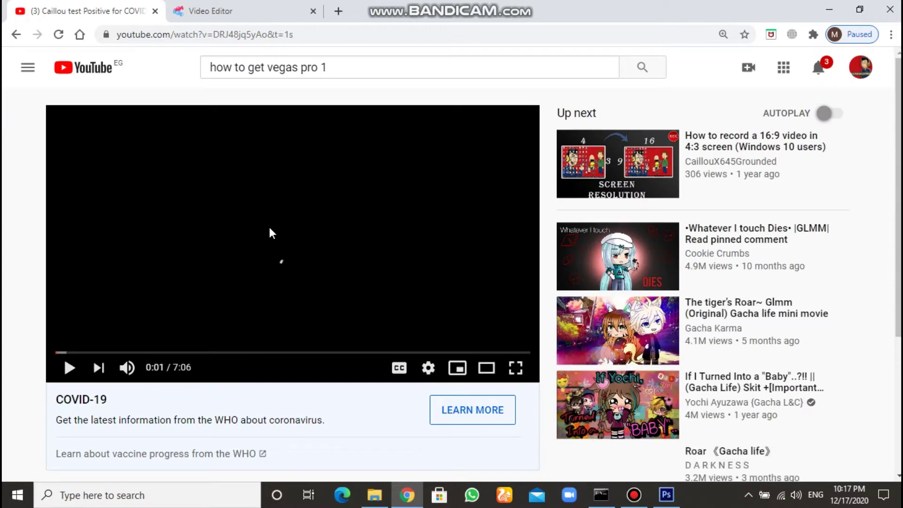
{"action": "scroll", "coordinate": [313, 286], "scroll_direction": "down", "scroll_amount": 2}
{"action": "scroll", "coordinate": [314, 290], "scroll_direction": "down", "scroll_amount": 2}
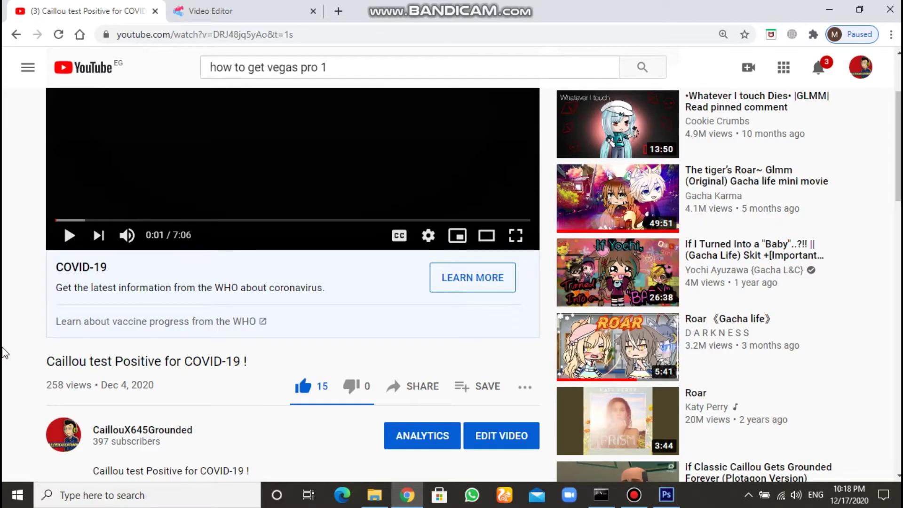
{"action": "left_click", "coordinate": [63, 453]}
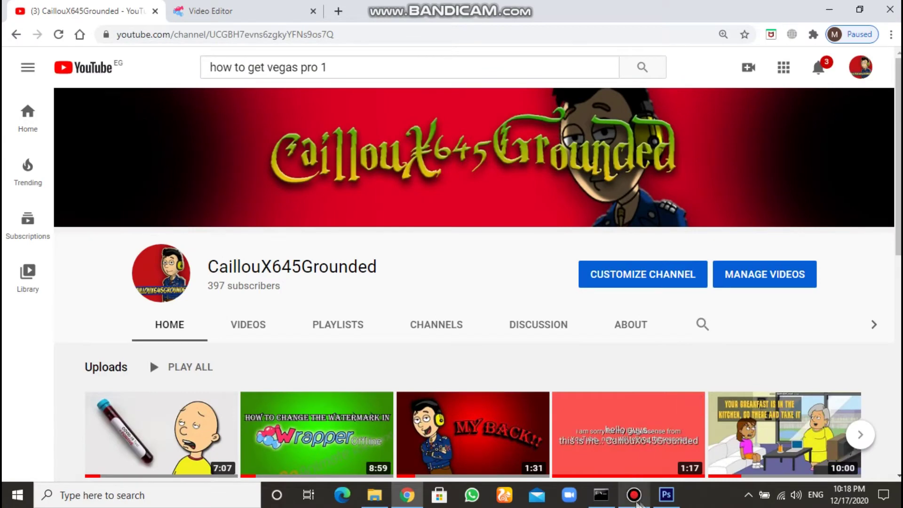
{"action": "left_click", "coordinate": [207, 10]}
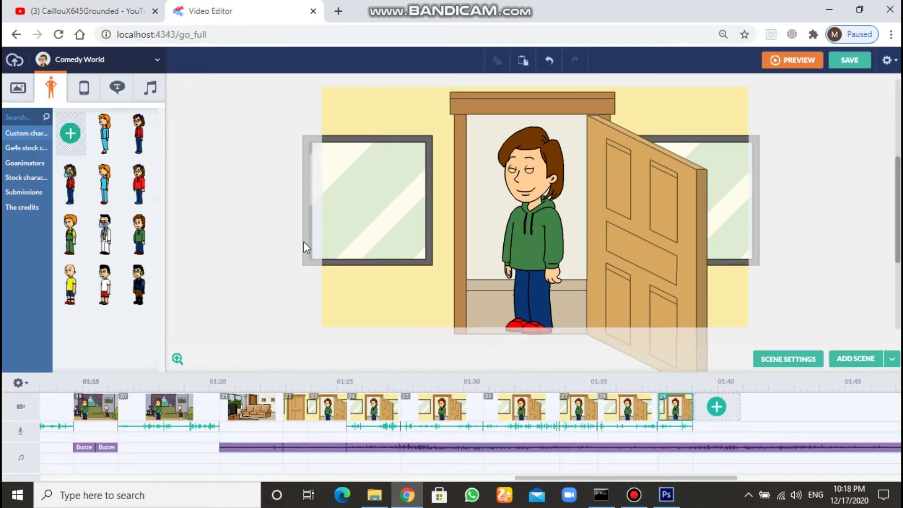
Save the movie as 'repar!' and launch its preview in the player window.
{"action": "mouse_move", "coordinate": [701, 478]}
{"action": "left_mouse_down"}
{"action": "mouse_move", "coordinate": [127, 475]}
{"action": "mouse_move", "coordinate": [232, 461]}
{"action": "mouse_move", "coordinate": [614, 465]}
{"action": "mouse_move", "coordinate": [867, 447]}
{"action": "mouse_move", "coordinate": [688, 461]}
{"action": "mouse_move", "coordinate": [706, 464]}
{"action": "left_mouse_up"}
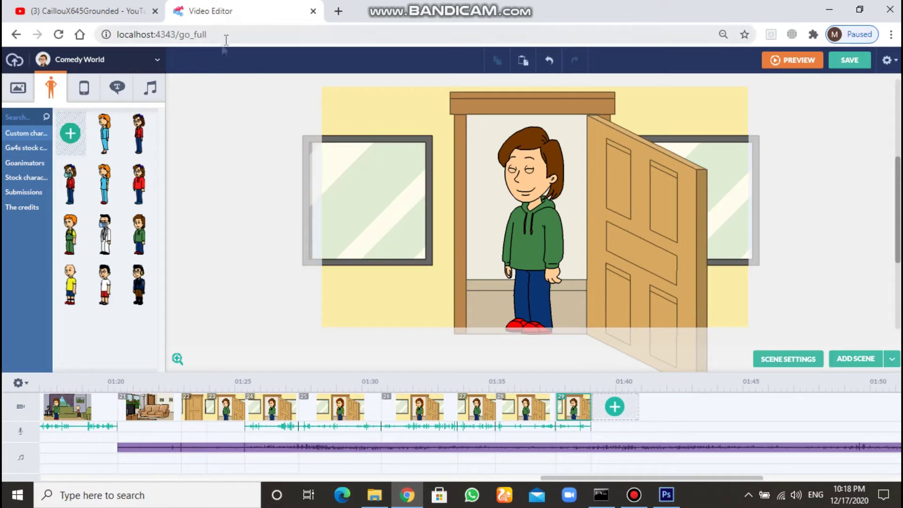
{"action": "left_click", "coordinate": [850, 70]}
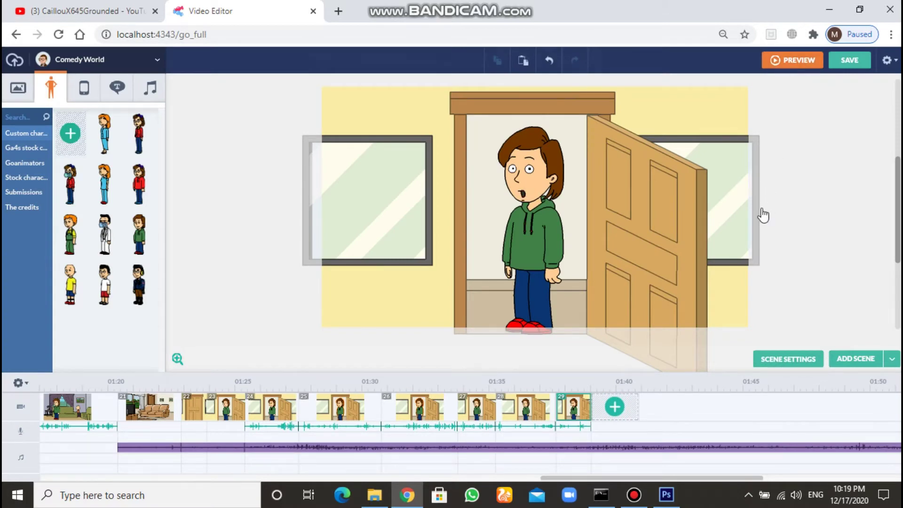
{"action": "key", "text": "Return"}
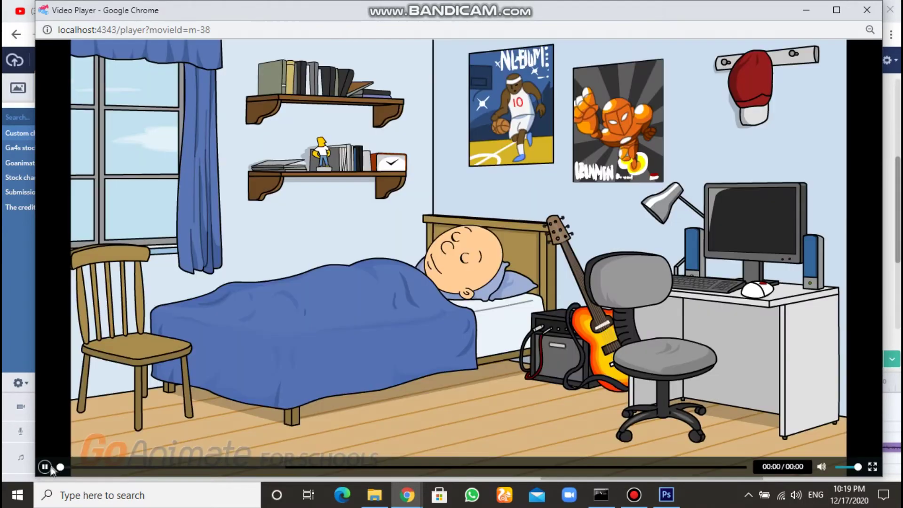
Mute the preview's sound and start playing the cartoon.
{"action": "left_click", "coordinate": [45, 467]}
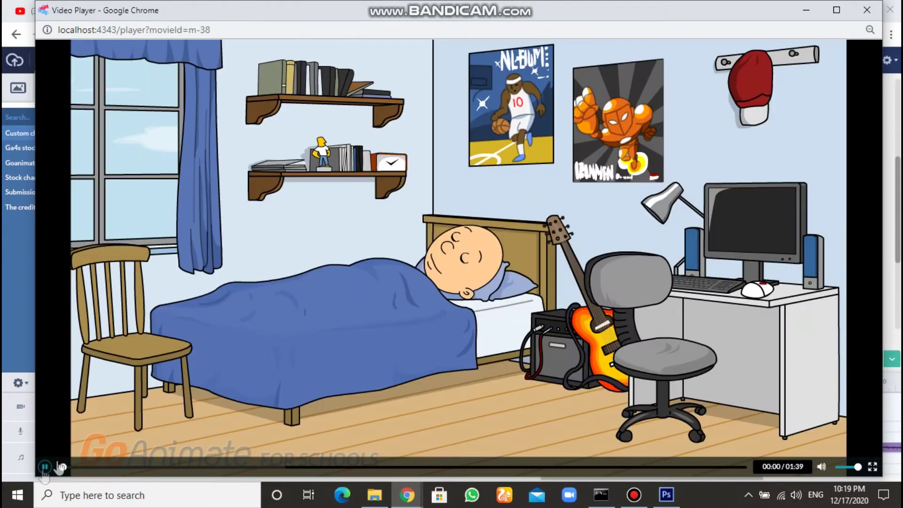
{"action": "left_click", "coordinate": [822, 467]}
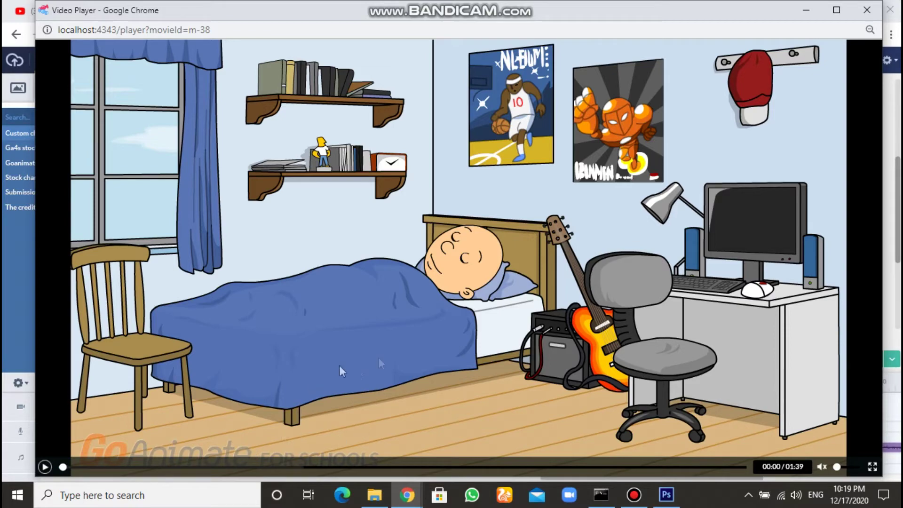
{"action": "left_click", "coordinate": [45, 467]}
Skip ahead past 00:14 and 00:34, pause at 00:44, and close the player.
{"action": "left_click", "coordinate": [160, 467]}
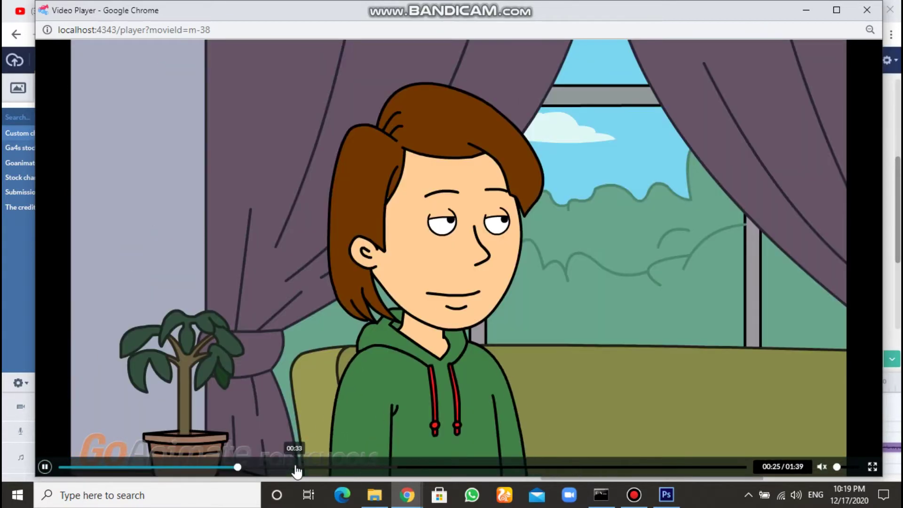
{"action": "left_click", "coordinate": [297, 467]}
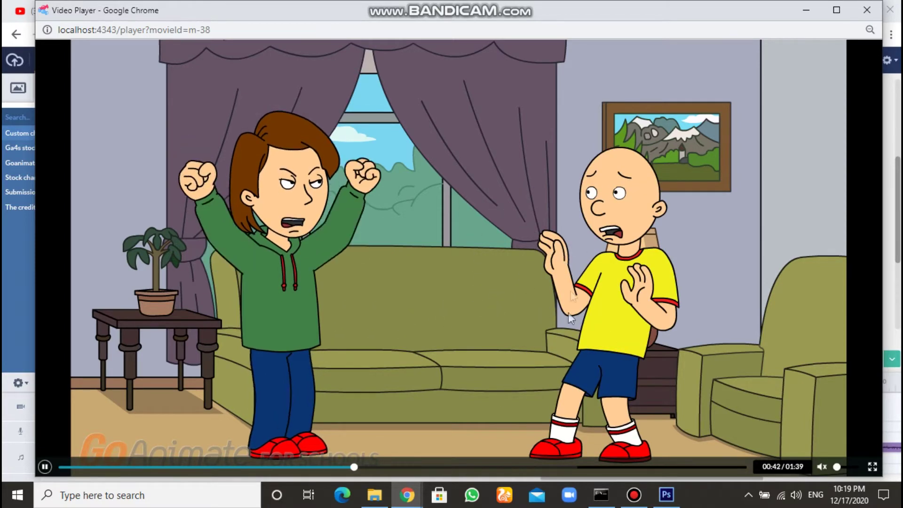
{"action": "left_click", "coordinate": [45, 467]}
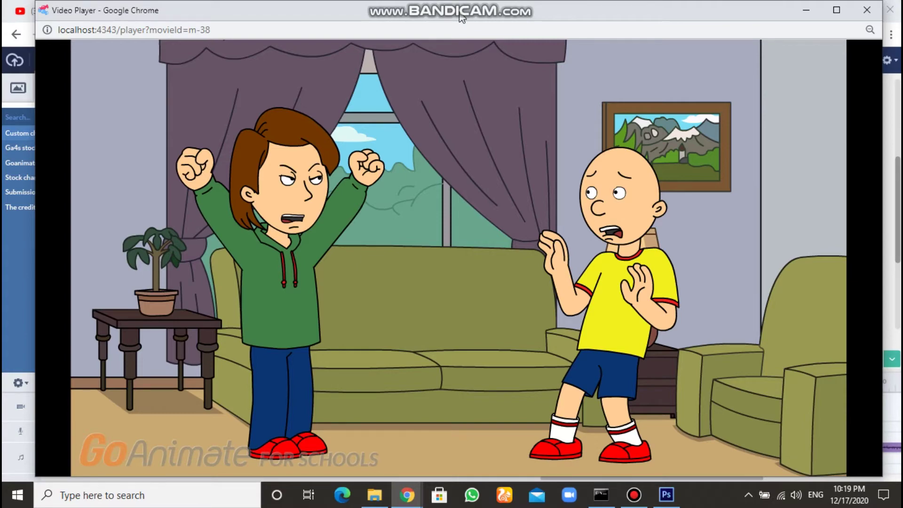
{"action": "mouse_move", "coordinate": [462, 17]}
{"action": "left_mouse_down"}
{"action": "mouse_move", "coordinate": [459, 211]}
{"action": "mouse_move", "coordinate": [459, 21]}
{"action": "left_mouse_up"}
{"action": "left_click", "coordinate": [871, 20]}
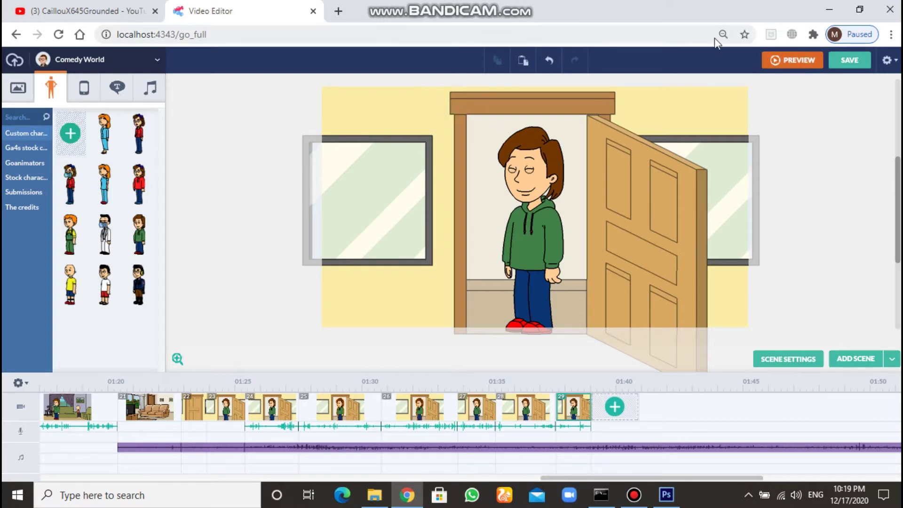
Relaunch the preview and copy the player's localhost web address.
{"action": "left_click", "coordinate": [805, 59]}
{"action": "left_click", "coordinate": [518, 124]}
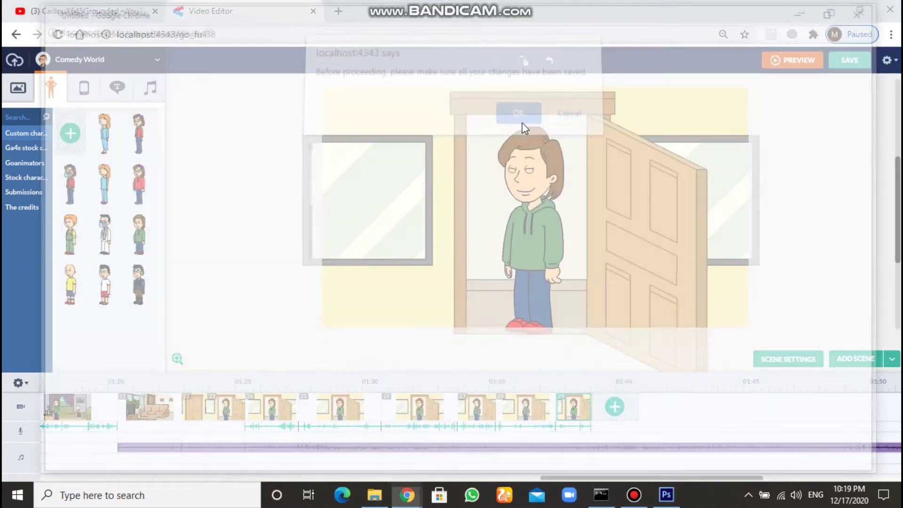
{"action": "left_click", "coordinate": [224, 32]}
{"action": "right_click", "coordinate": [224, 33]}
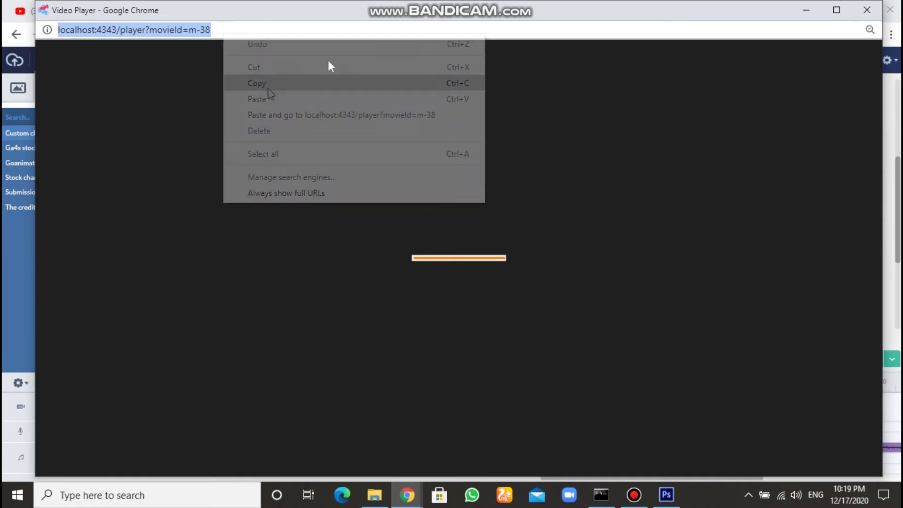
{"action": "left_click", "coordinate": [329, 82]}
{"action": "left_click", "coordinate": [894, 23]}
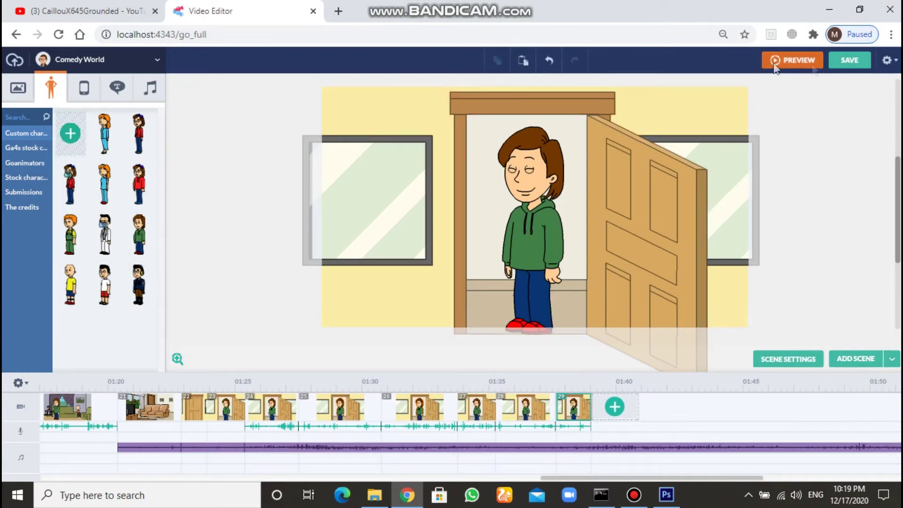
Paste the copied player URL into a new browser tab and load it.
{"action": "left_click", "coordinate": [339, 12]}
{"action": "right_click", "coordinate": [358, 35]}
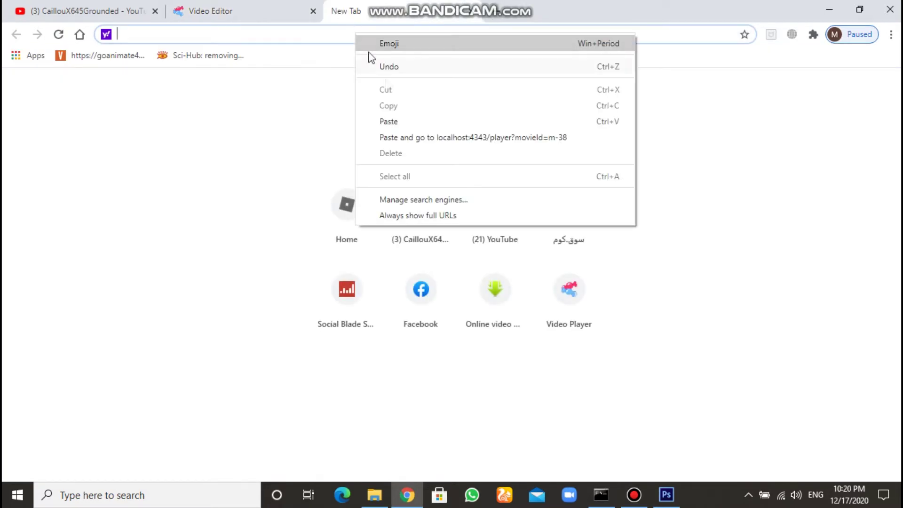
{"action": "left_click", "coordinate": [446, 139]}
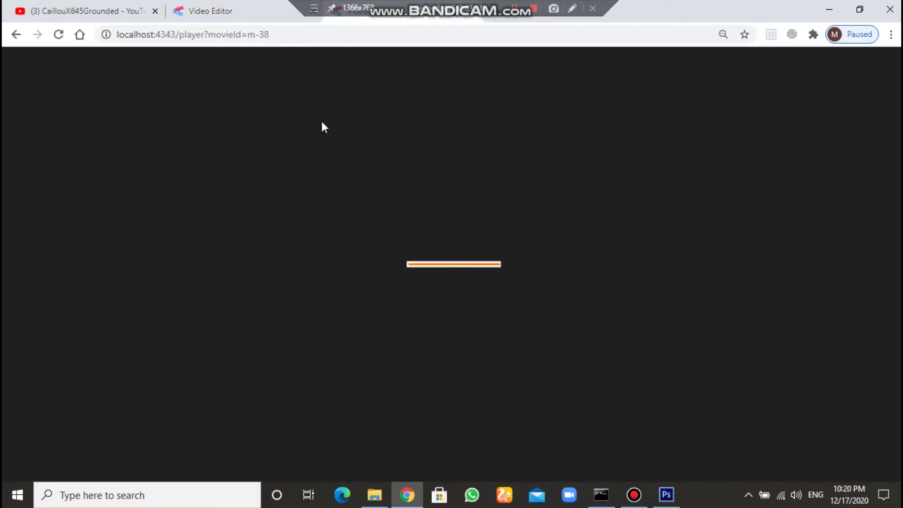
Bring up the Flash player's context menu to reach the Quality settings.
{"action": "right_click", "coordinate": [322, 121]}
{"action": "right_click", "coordinate": [83, 158]}
{"action": "left_click", "coordinate": [191, 97]}
{"action": "right_click", "coordinate": [191, 93]}
{"action": "left_click", "coordinate": [115, 123]}
{"action": "left_click", "coordinate": [59, 35]}
{"action": "right_click", "coordinate": [330, 113]}
{"action": "mouse_move", "coordinate": [374, 183]}
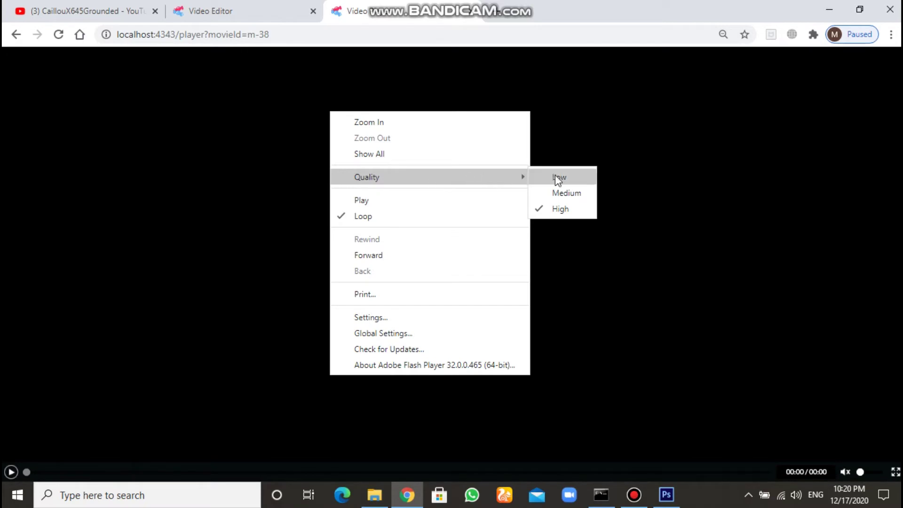
Set a lower Flash Quality, seek ahead, pause near 01:02, then go to the YouTube tab.
{"action": "left_click", "coordinate": [560, 193]}
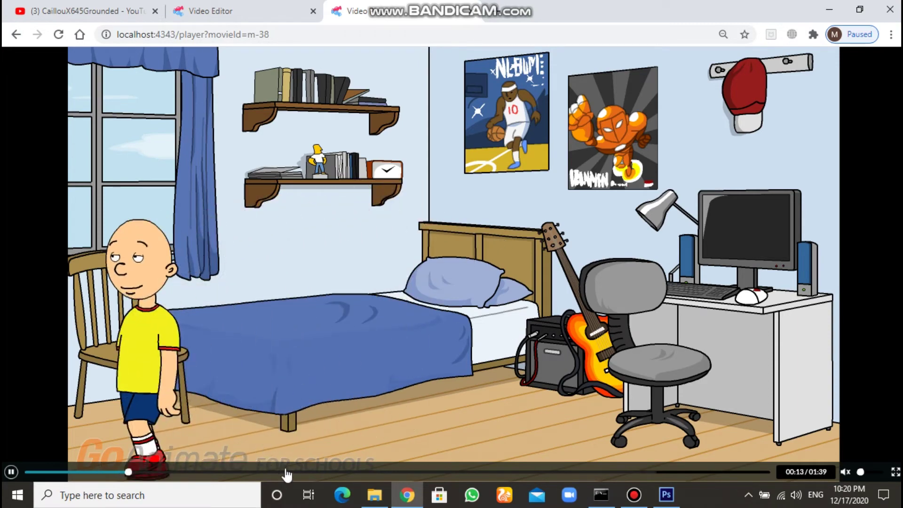
{"action": "left_click", "coordinate": [297, 472]}
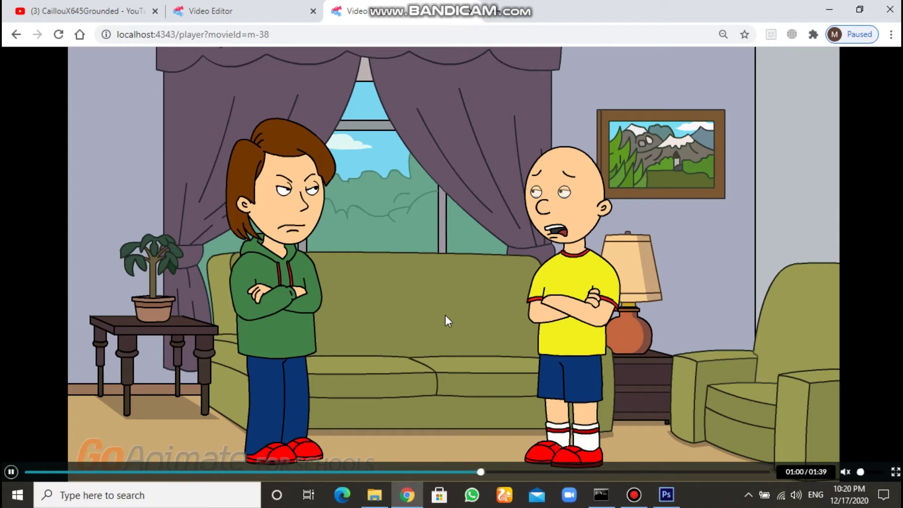
{"action": "left_click", "coordinate": [11, 472]}
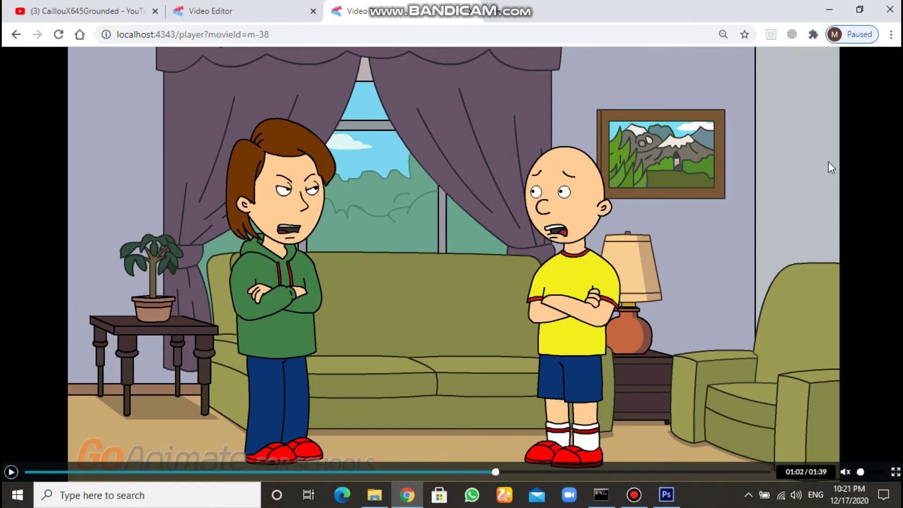
{"action": "left_click", "coordinate": [117, 10]}
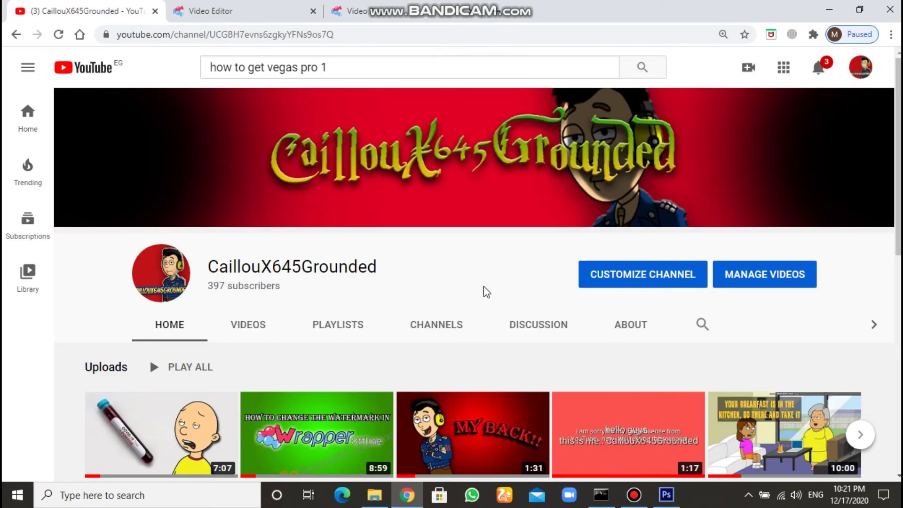
Browse the next set of channel uploads, then return to the m-38 player tab.
{"action": "scroll", "coordinate": [519, 292], "scroll_direction": "down", "scroll_amount": 3}
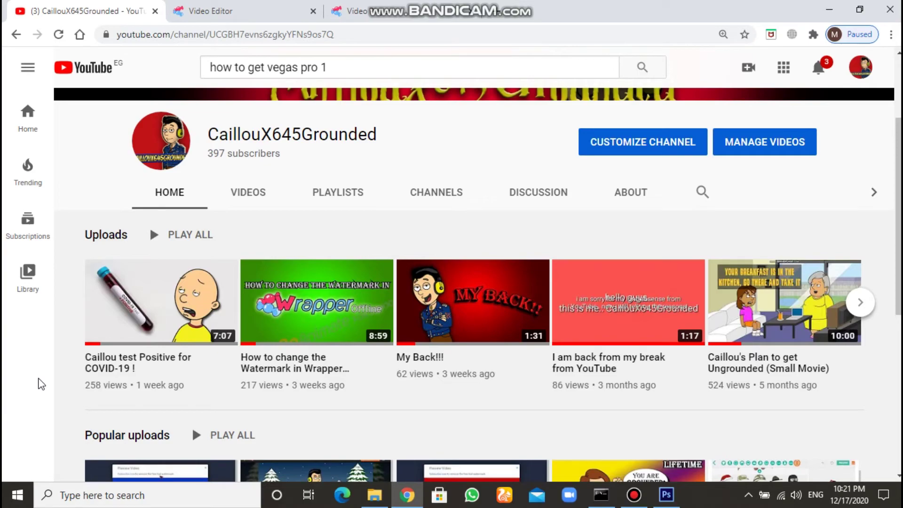
{"action": "scroll", "coordinate": [40, 383], "scroll_direction": "down", "scroll_amount": 4}
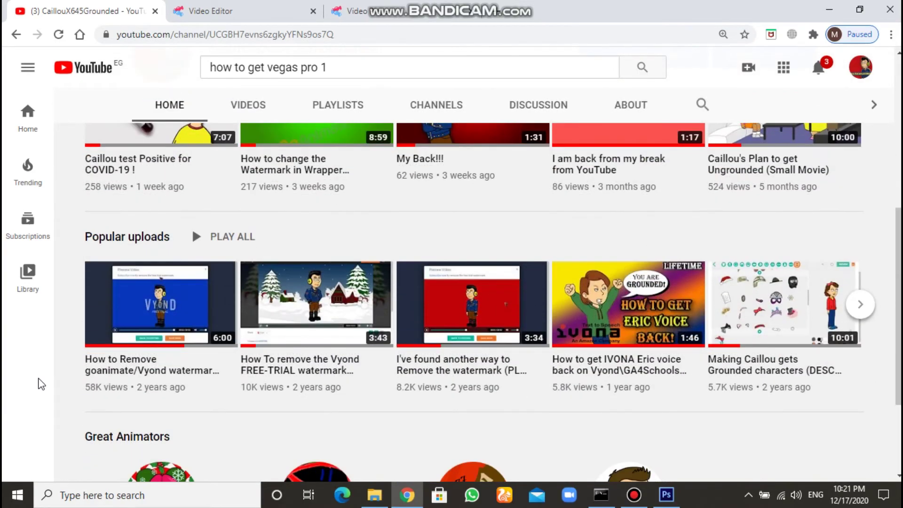
{"action": "scroll", "coordinate": [302, 338], "scroll_direction": "up", "scroll_amount": 6}
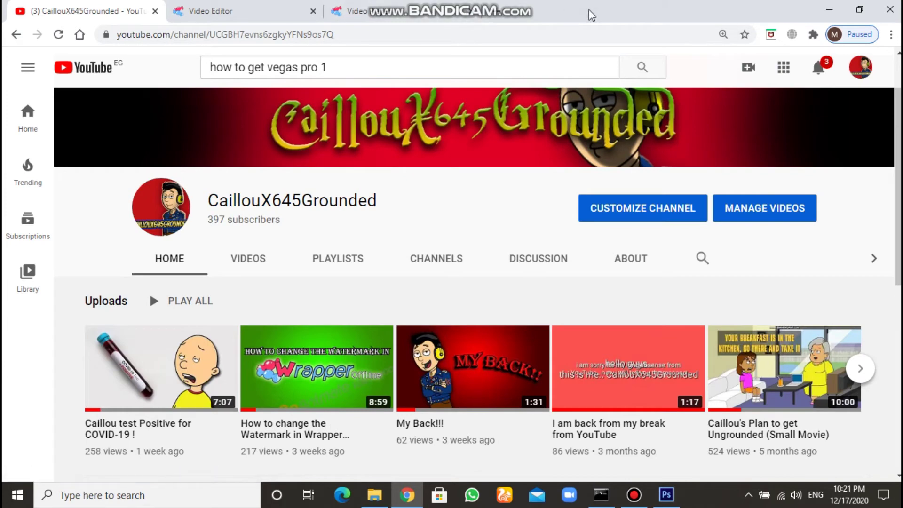
{"action": "left_click", "coordinate": [861, 368]}
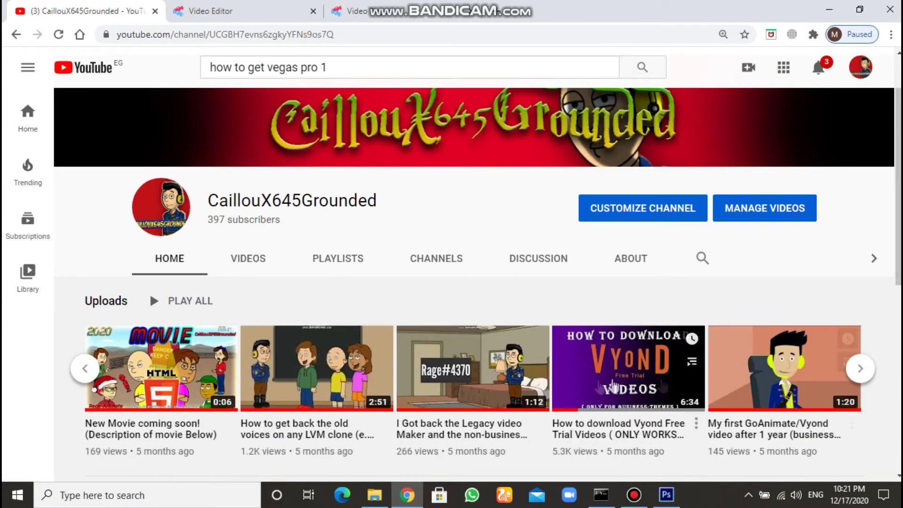
{"action": "mouse_move", "coordinate": [663, 386]}
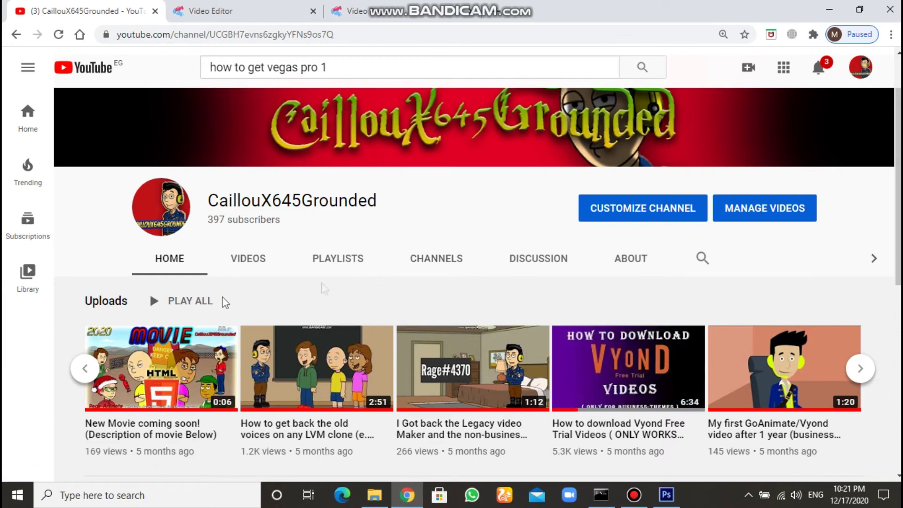
{"action": "left_click", "coordinate": [378, 5]}
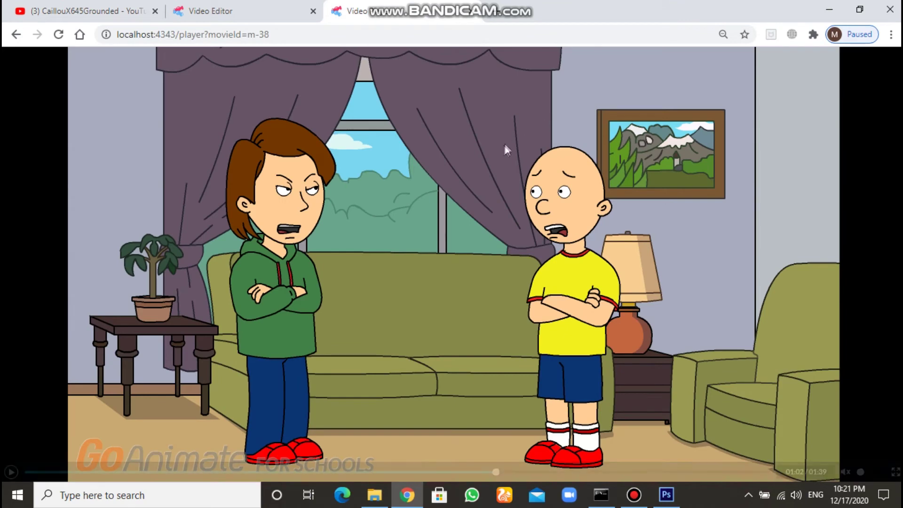
Switch back to the Video Editor tab with Ctrl+Shift+Tab, showing final scene 27.
{"action": "key", "text": "ctrl+shift+Tab"}
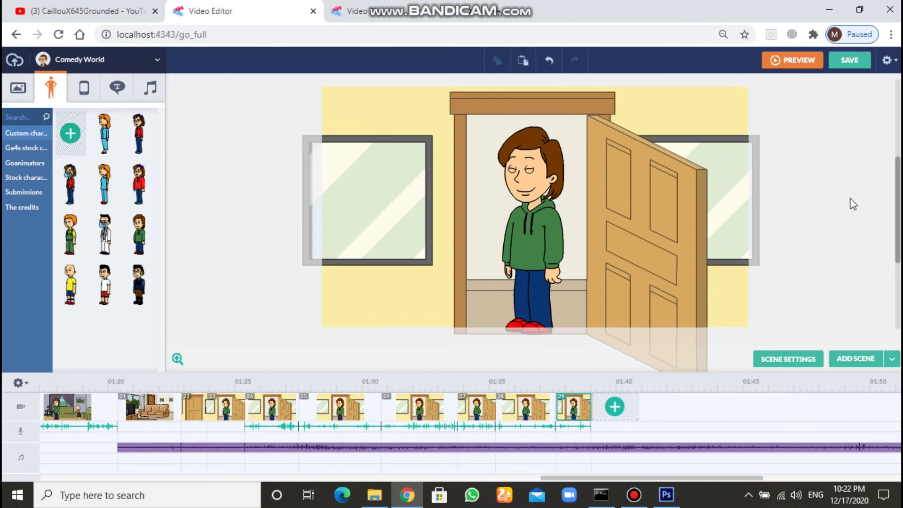
Bring up Bandicam, go to the YouTube channel page, then raise Bandicam over it again.
{"action": "left_click", "coordinate": [634, 494]}
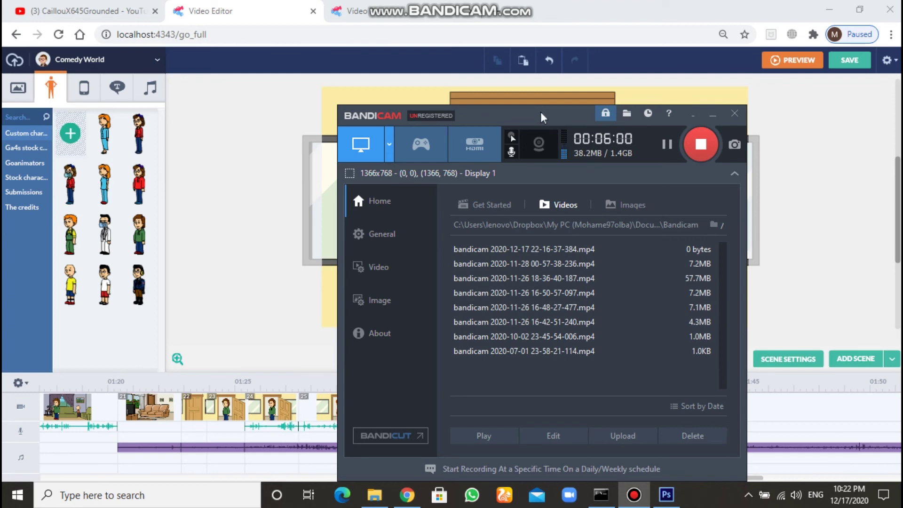
{"action": "left_click", "coordinate": [90, 10]}
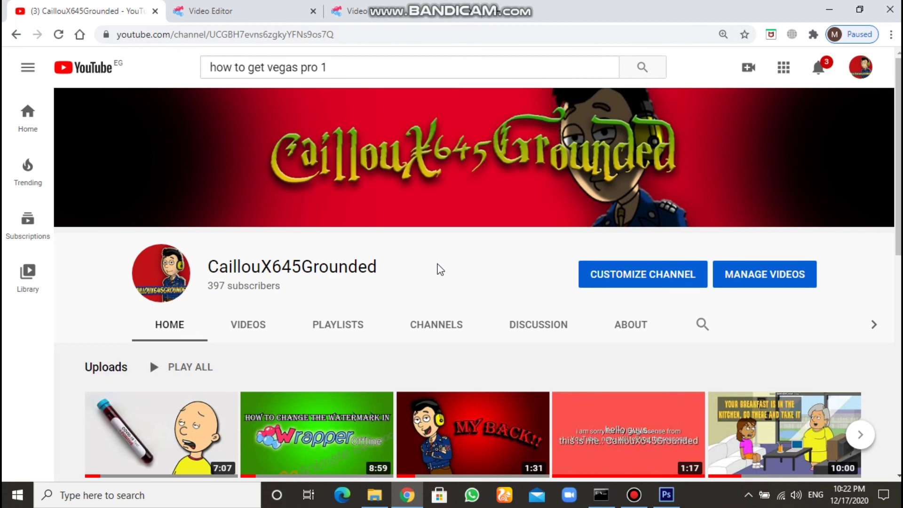
{"action": "left_click_drag", "start_coordinate": [220, 287], "coordinate": [284, 287]}
{"action": "left_click", "coordinate": [209, 295]}
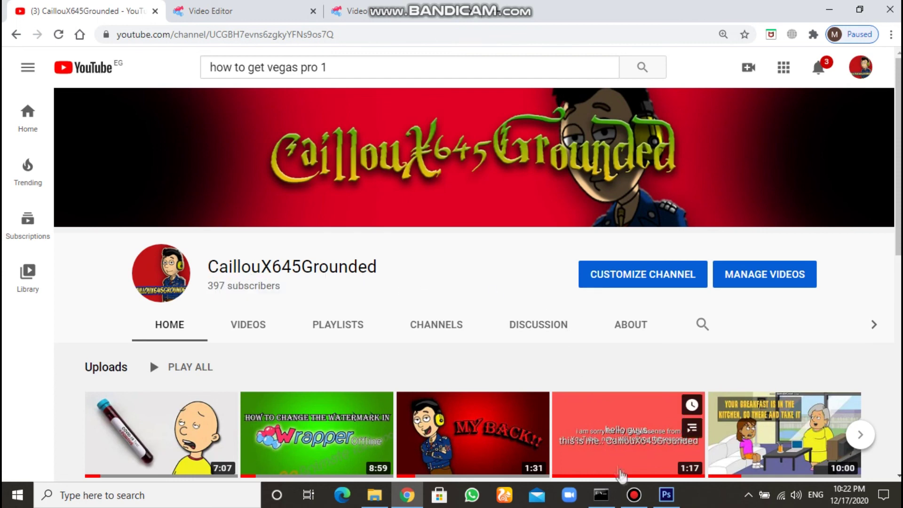
{"action": "left_click", "coordinate": [634, 492]}
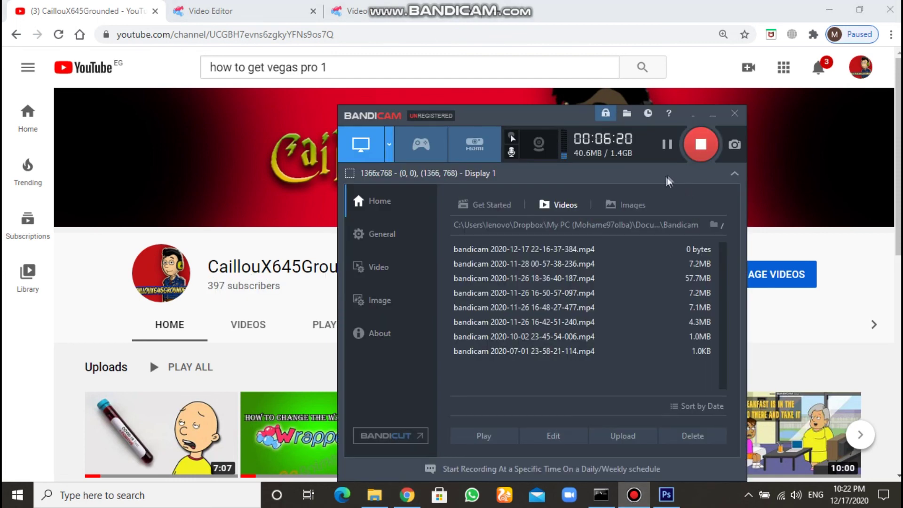